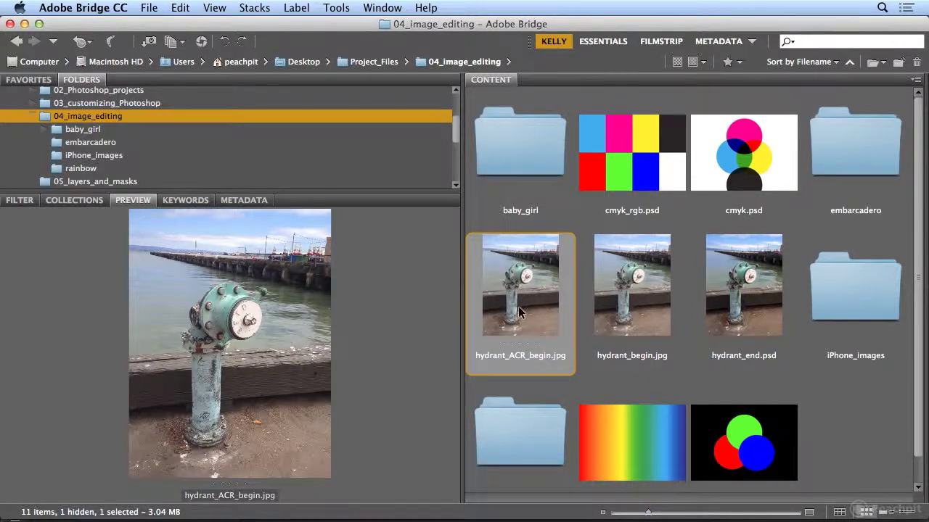
Step: Open hydrant_ACR_begin.jpg from Bridge in Camera Raw through the File menu
{"action": "left_click", "coordinate": [145, 9]}
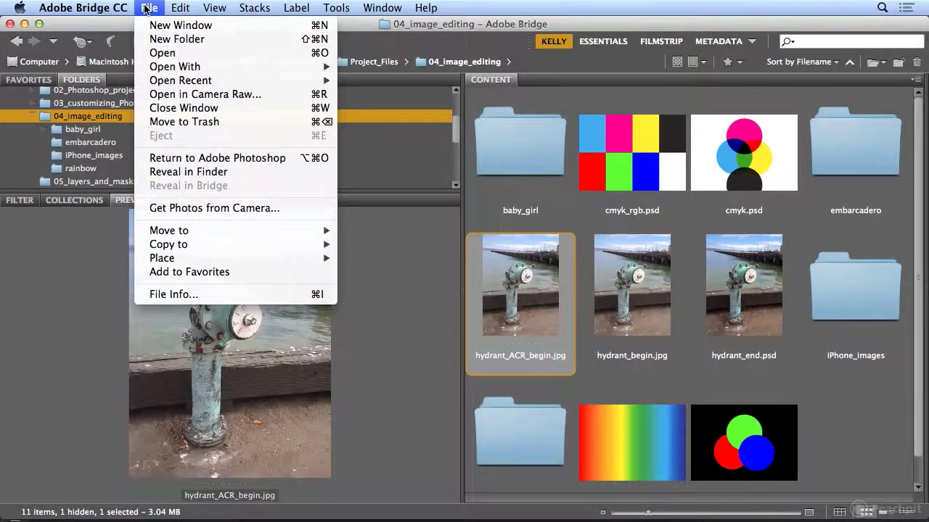
{"action": "left_click", "coordinate": [176, 95]}
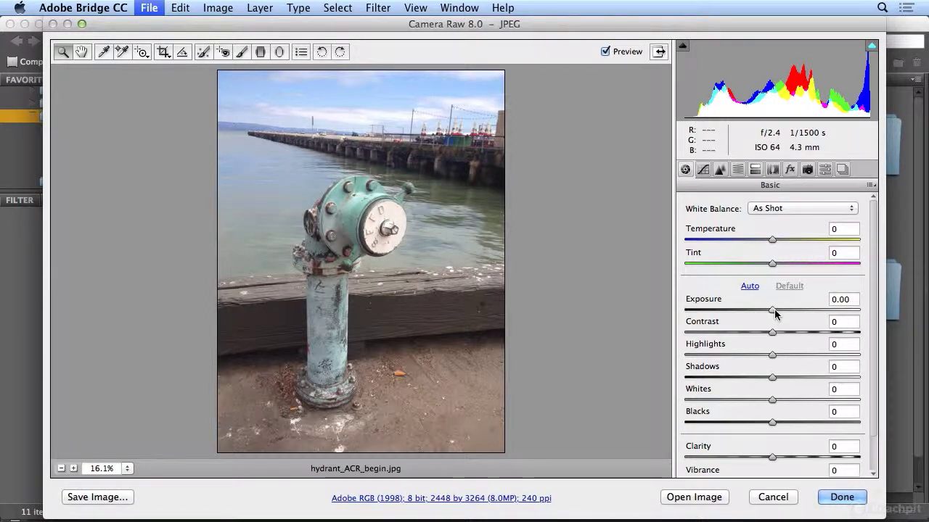
Step: Set Exposure to -0.30 and Shadows to +19 after trying a strong +88
{"action": "mouse_move", "coordinate": [774, 312]}
{"action": "left_mouse_down"}
{"action": "mouse_move", "coordinate": [800, 312]}
{"action": "mouse_move", "coordinate": [752, 317]}
{"action": "mouse_move", "coordinate": [781, 312]}
{"action": "mouse_move", "coordinate": [767, 315]}
{"action": "left_mouse_up"}
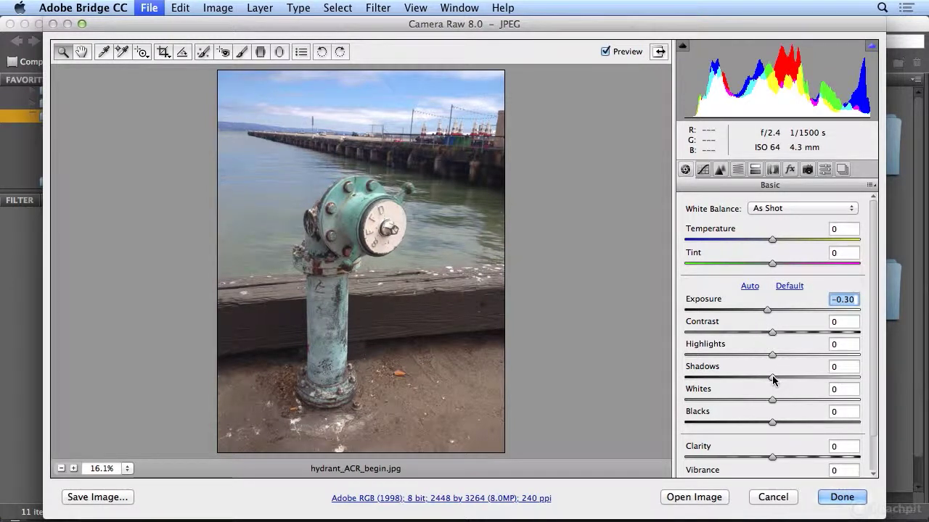
{"action": "left_click_drag", "start_coordinate": [773, 378], "coordinate": [849, 376]}
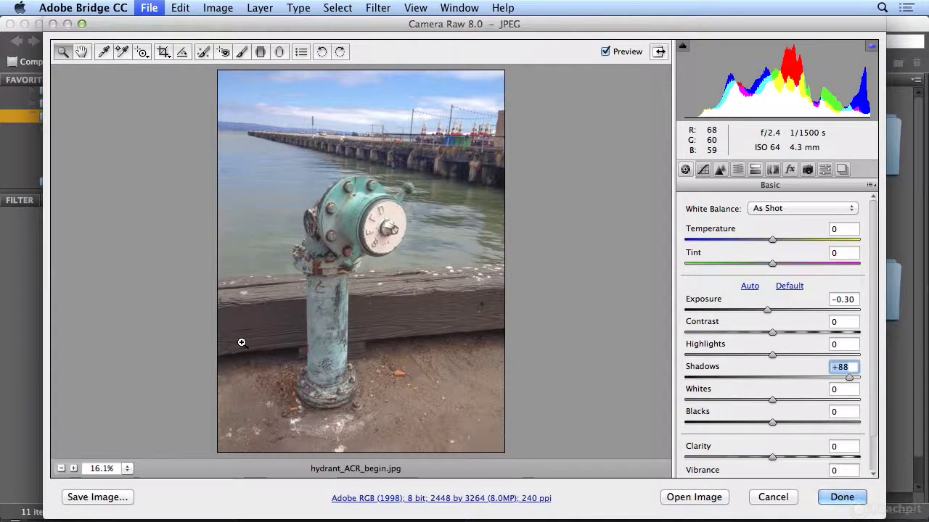
{"action": "left_click_drag", "start_coordinate": [848, 377], "coordinate": [787, 380]}
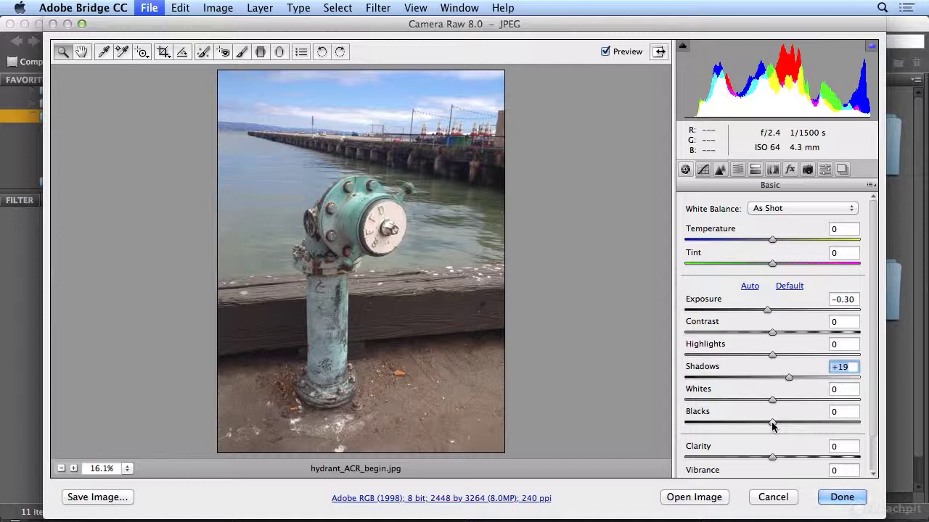
Step: Set Blacks to -60 and toggle Preview off and on to compare before and after
{"action": "left_click_drag", "start_coordinate": [772, 427], "coordinate": [720, 431]}
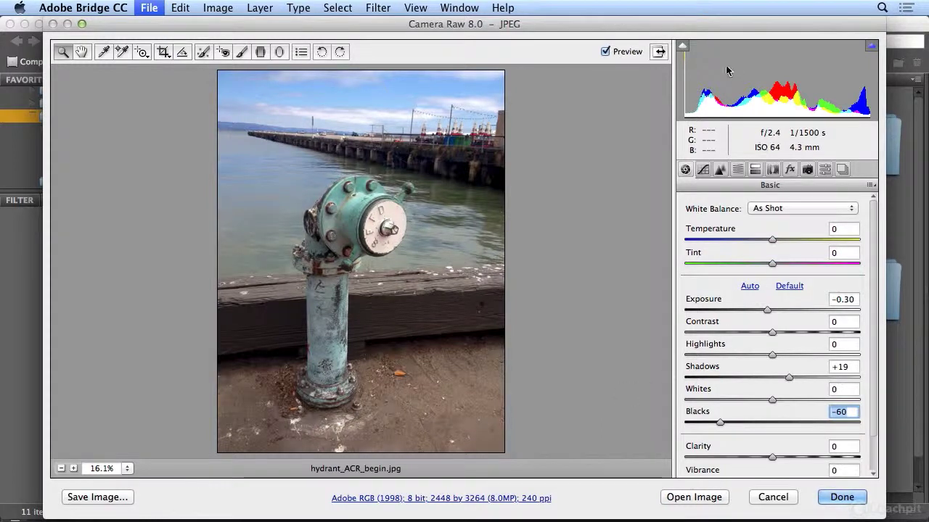
{"action": "left_click", "coordinate": [614, 55]}
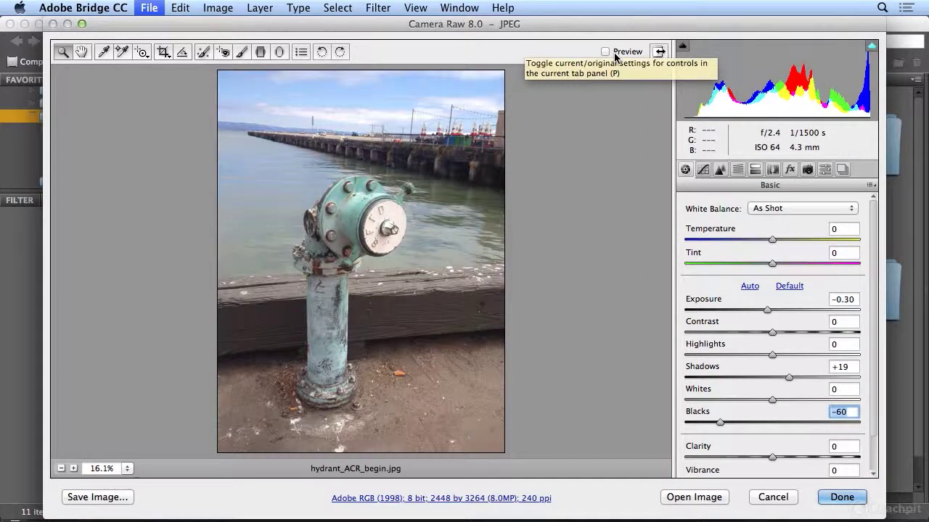
{"action": "left_click", "coordinate": [614, 55]}
{"action": "left_click", "coordinate": [614, 54]}
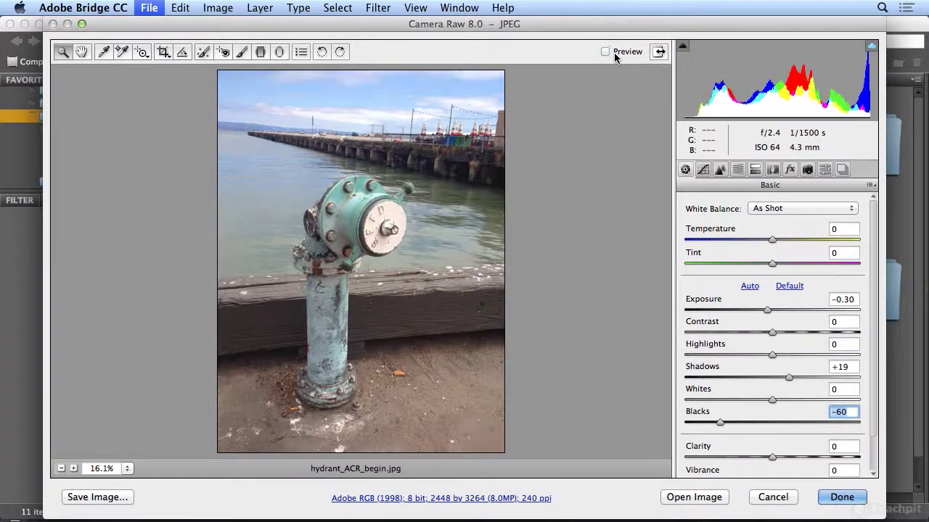
{"action": "left_click", "coordinate": [614, 54]}
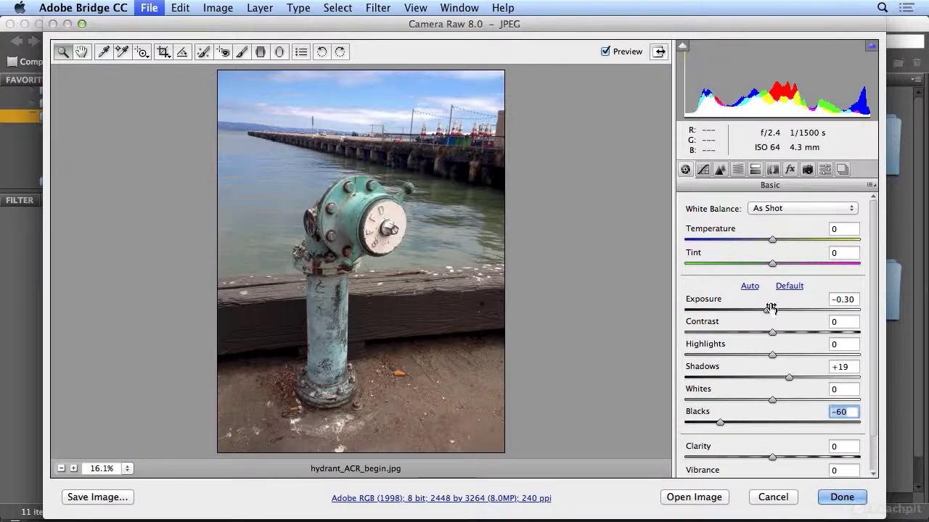
Step: Zoom in on the hydrant, raise Contrast, and toggle Preview to compare
{"action": "left_click", "coordinate": [74, 469]}
{"action": "left_click", "coordinate": [73, 469]}
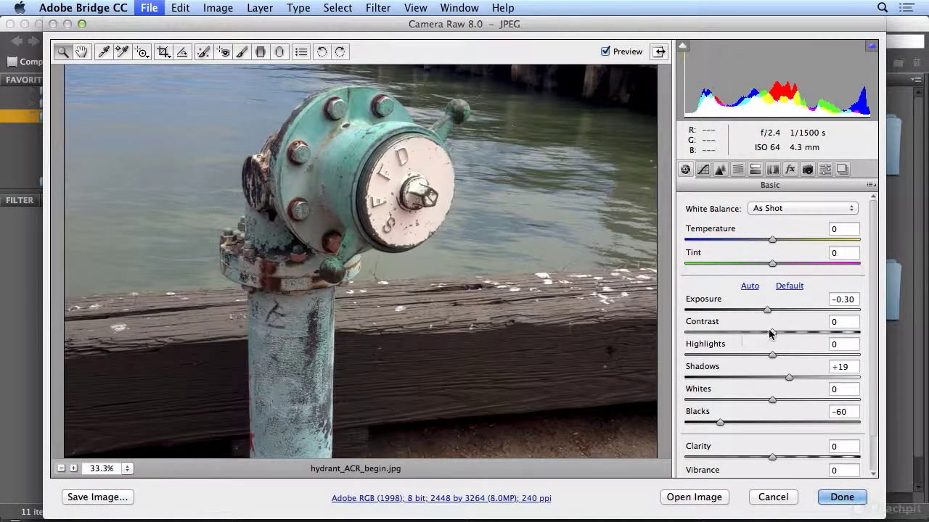
{"action": "left_click_drag", "start_coordinate": [772, 333], "coordinate": [796, 333]}
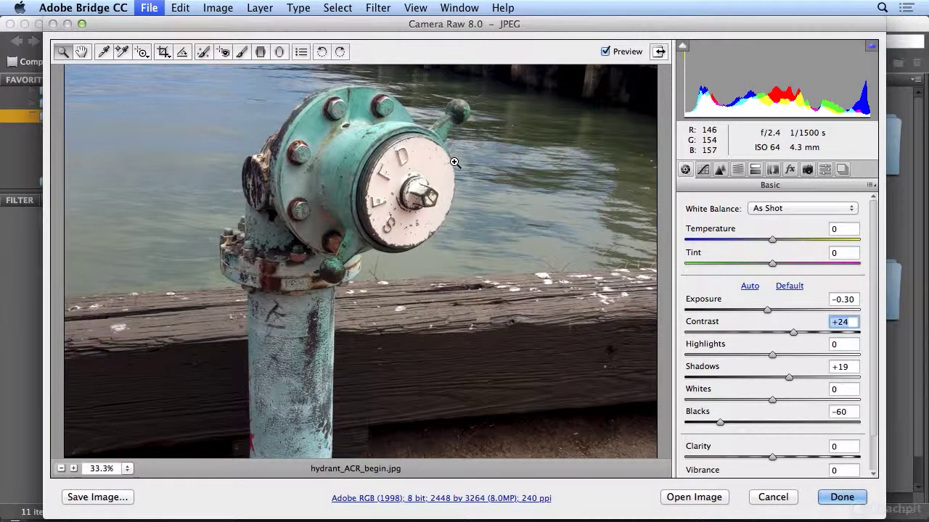
{"action": "left_click", "coordinate": [610, 55]}
{"action": "left_click", "coordinate": [610, 54]}
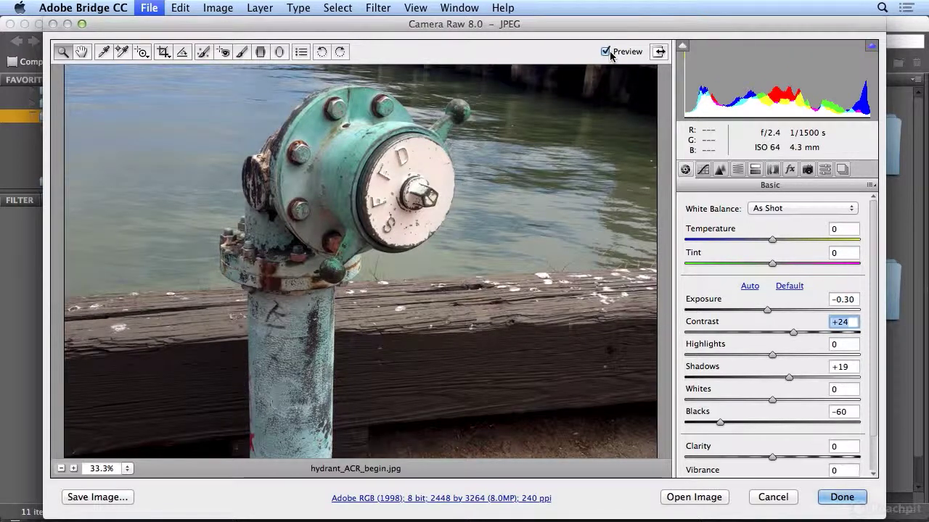
{"action": "left_click", "coordinate": [606, 52]}
{"action": "left_click", "coordinate": [606, 52]}
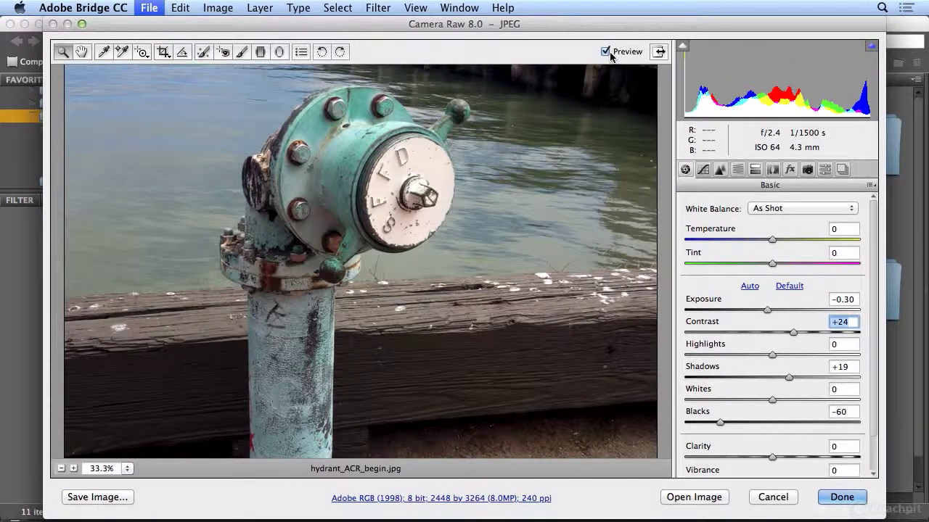
Step: Reset Contrast to 0, then set it back to +24
{"action": "double_click", "coordinate": [794, 336]}
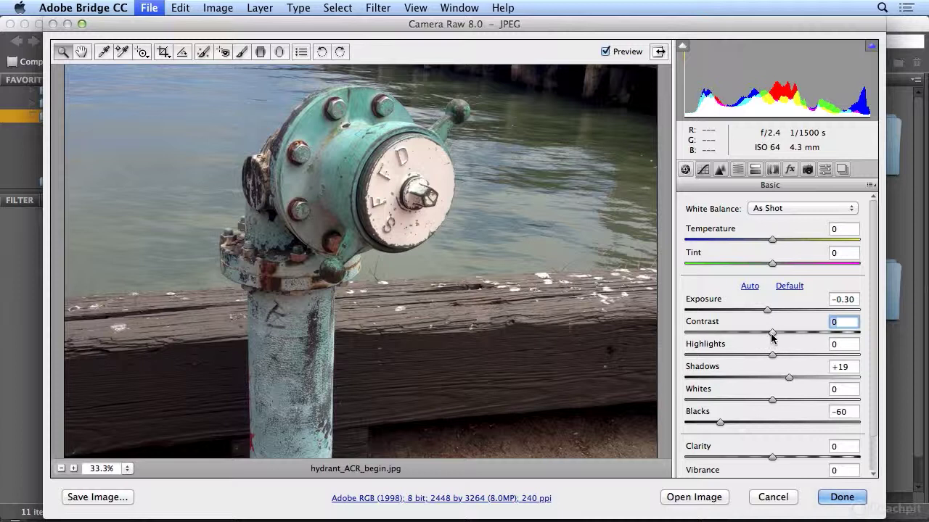
{"action": "left_click_drag", "start_coordinate": [772, 336], "coordinate": [798, 337]}
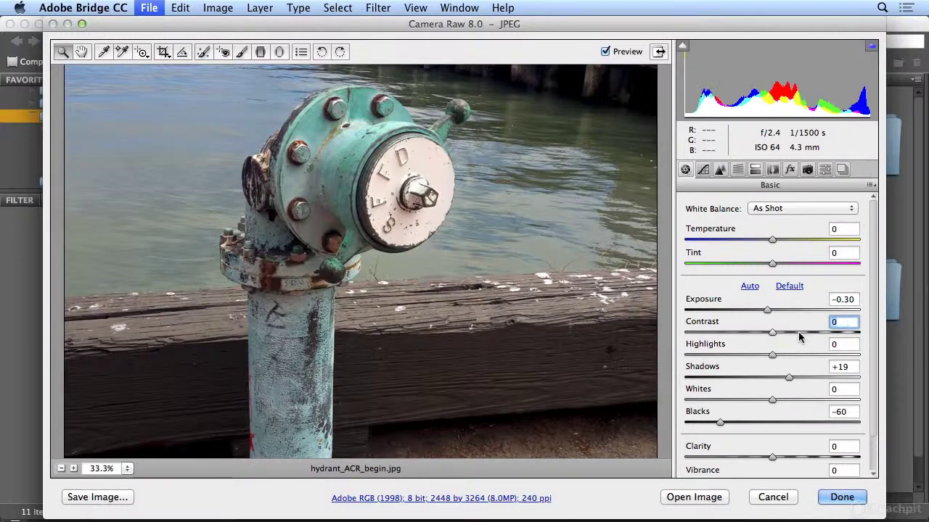
{"action": "mouse_move", "coordinate": [798, 336]}
{"action": "left_mouse_down"}
{"action": "mouse_move", "coordinate": [775, 336]}
{"action": "mouse_move", "coordinate": [805, 332]}
{"action": "mouse_move", "coordinate": [796, 335]}
{"action": "left_mouse_up"}
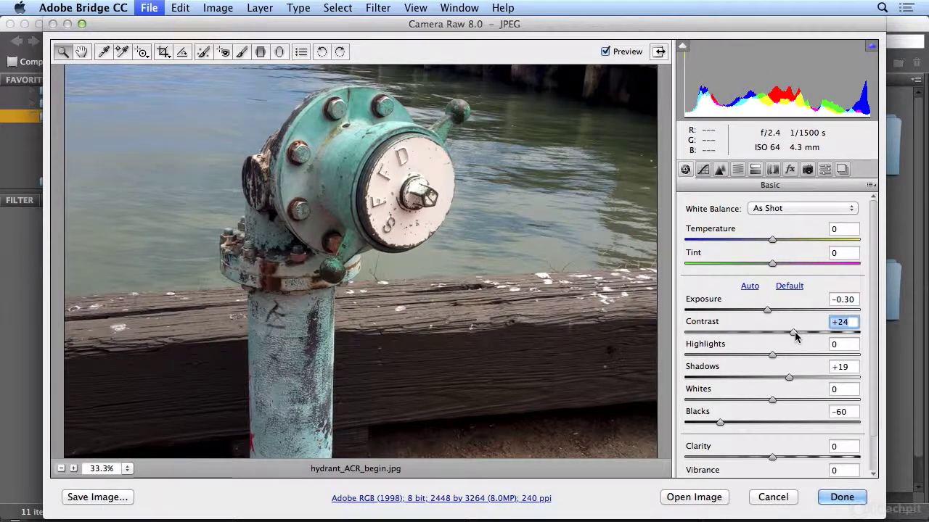
Step: Try Clarity amounts, zoom out to 25%, and raise Contrast to +33
{"action": "left_click", "coordinate": [772, 458]}
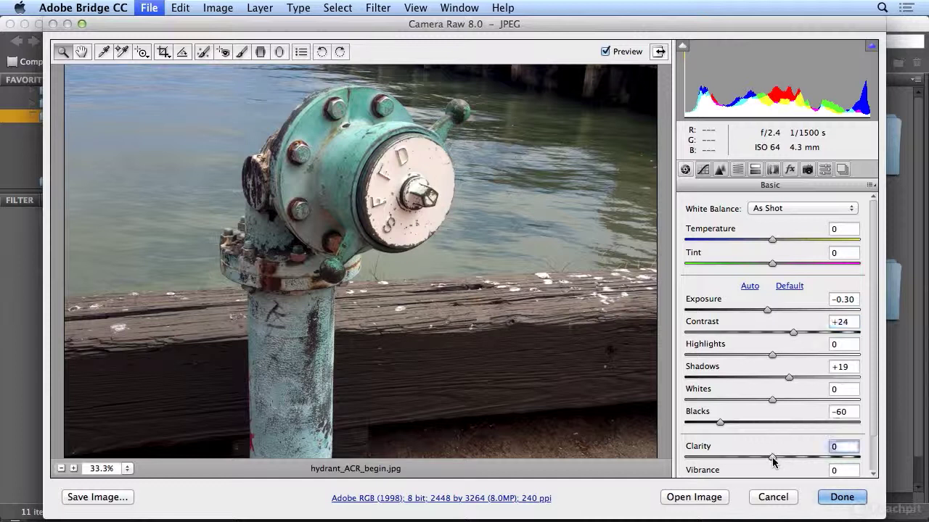
{"action": "left_click_drag", "start_coordinate": [772, 459], "coordinate": [803, 470]}
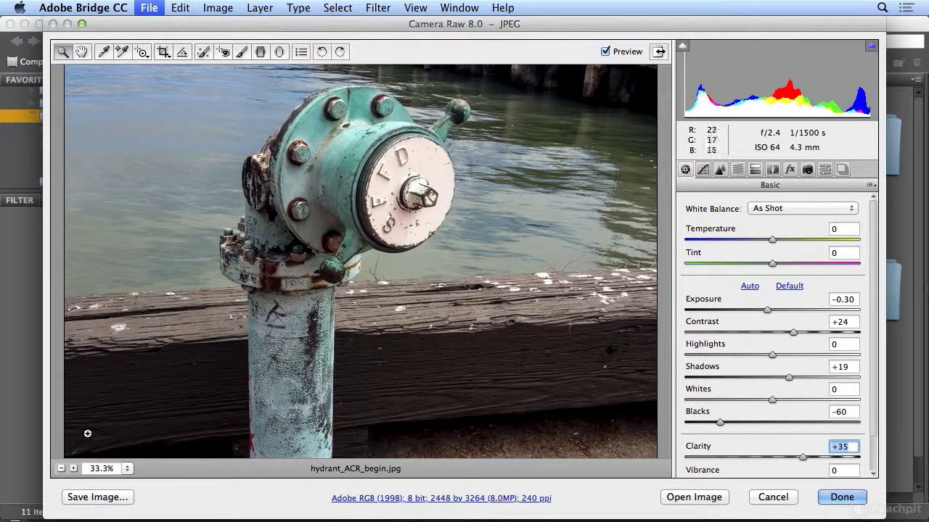
{"action": "left_click", "coordinate": [64, 470]}
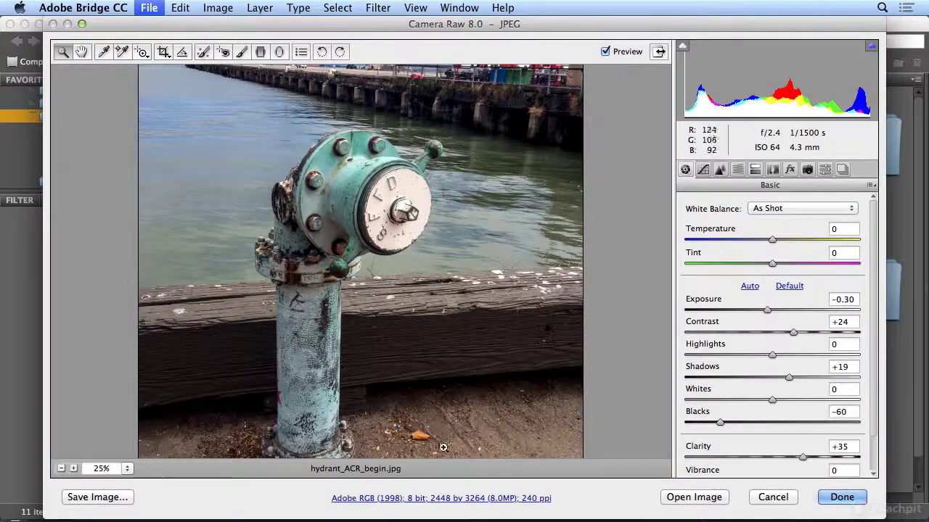
{"action": "left_click_drag", "start_coordinate": [802, 457], "coordinate": [788, 465]}
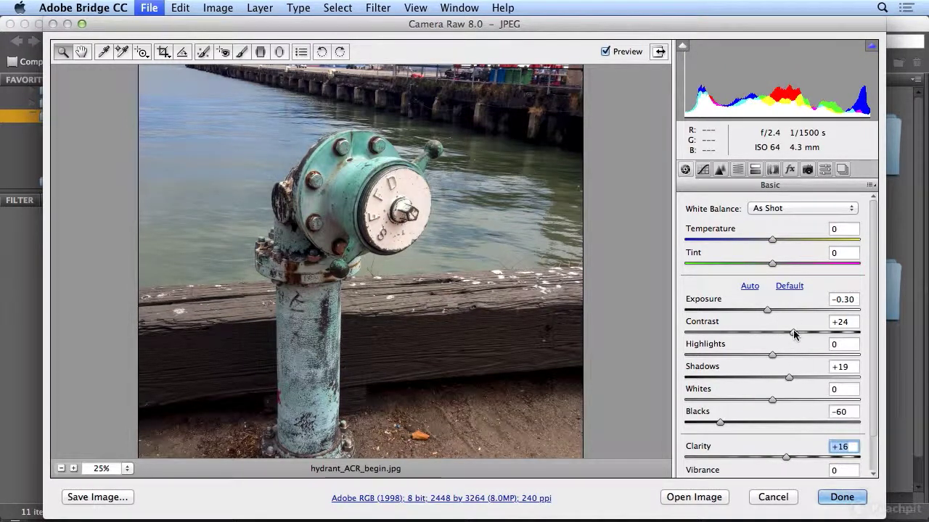
{"action": "mouse_move", "coordinate": [792, 332]}
{"action": "left_mouse_down"}
{"action": "mouse_move", "coordinate": [747, 334]}
{"action": "mouse_move", "coordinate": [803, 331]}
{"action": "mouse_move", "coordinate": [752, 341]}
{"action": "mouse_move", "coordinate": [801, 342]}
{"action": "left_mouse_up"}
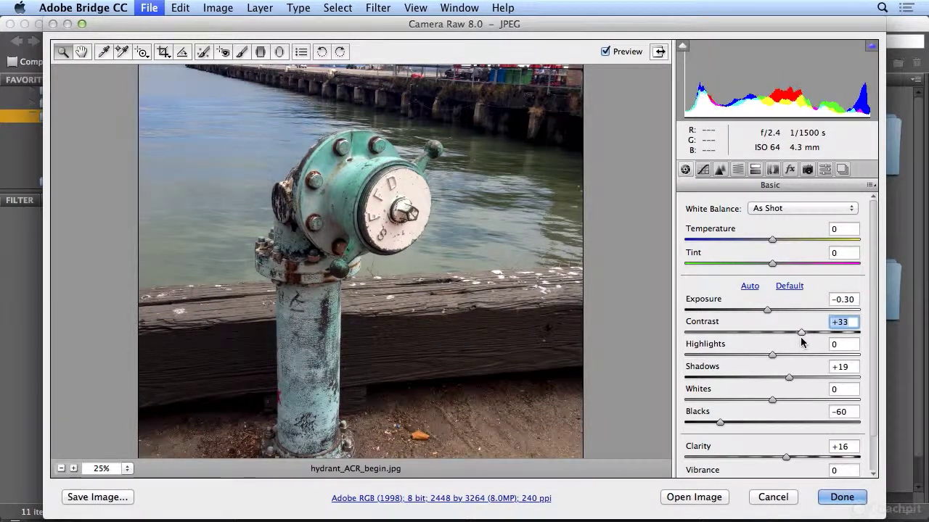
Step: Settle Clarity at +20 after testing a strong negative value, then compare with Preview
{"action": "left_click_drag", "start_coordinate": [790, 458], "coordinate": [693, 470]}
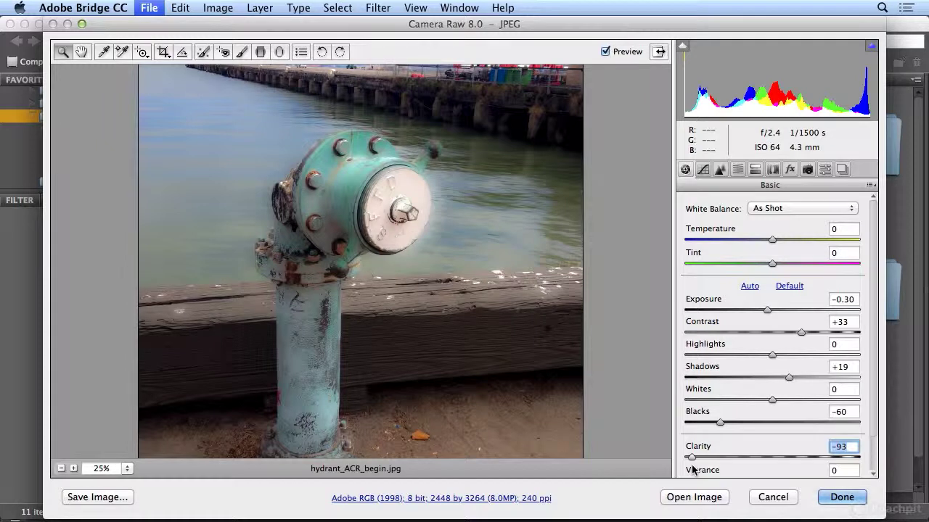
{"action": "left_click_drag", "start_coordinate": [693, 470], "coordinate": [789, 468]}
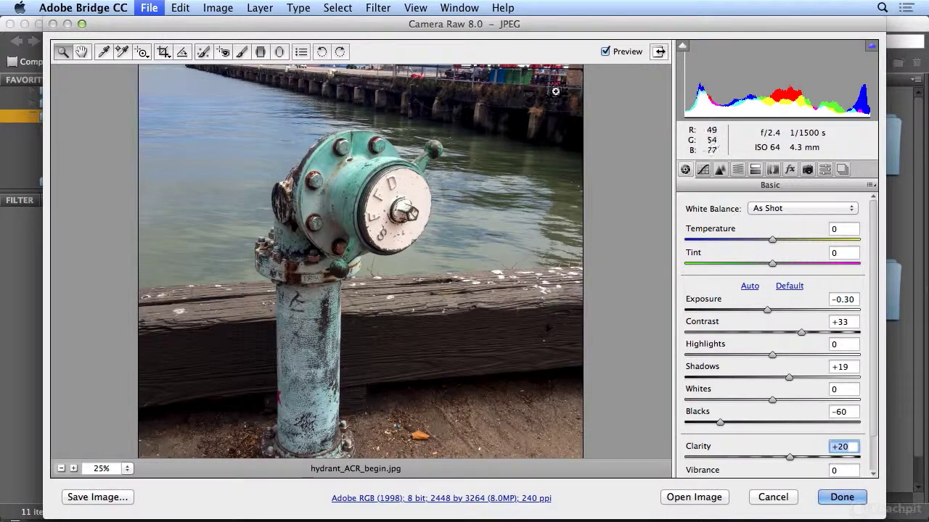
{"action": "left_click", "coordinate": [607, 52]}
{"action": "left_click", "coordinate": [606, 52]}
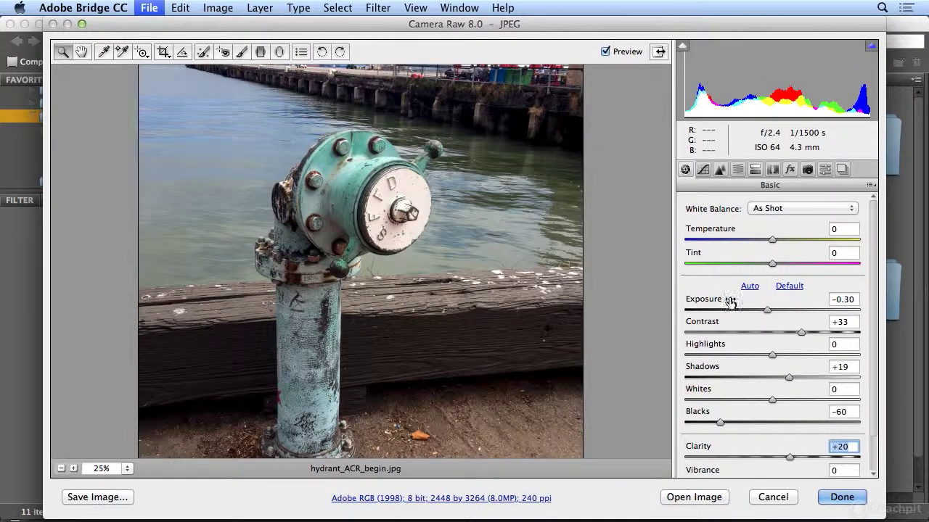
{"action": "scroll", "coordinate": [738, 306], "scroll_direction": "down", "scroll_amount": 3}
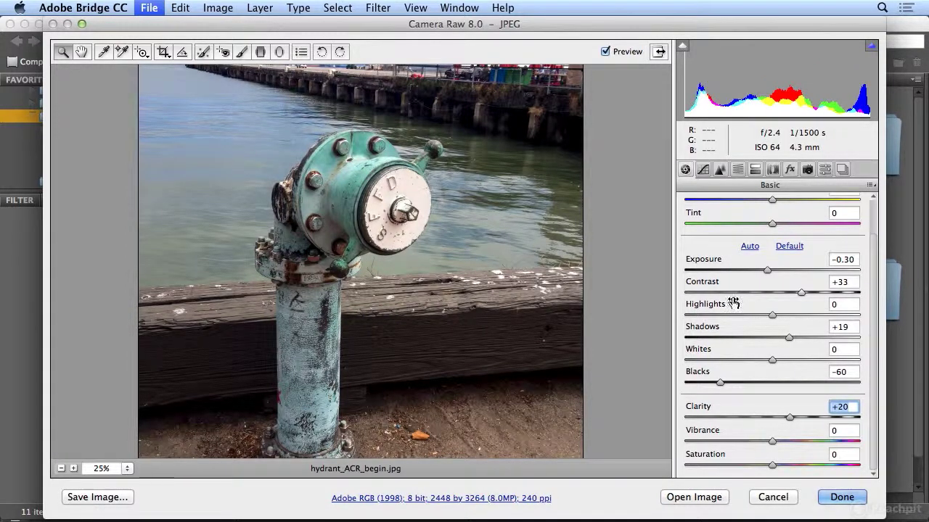
Step: Reset Vibrance, test about +83 and +22, then settle it at +29
{"action": "left_click_drag", "start_coordinate": [774, 444], "coordinate": [802, 442]}
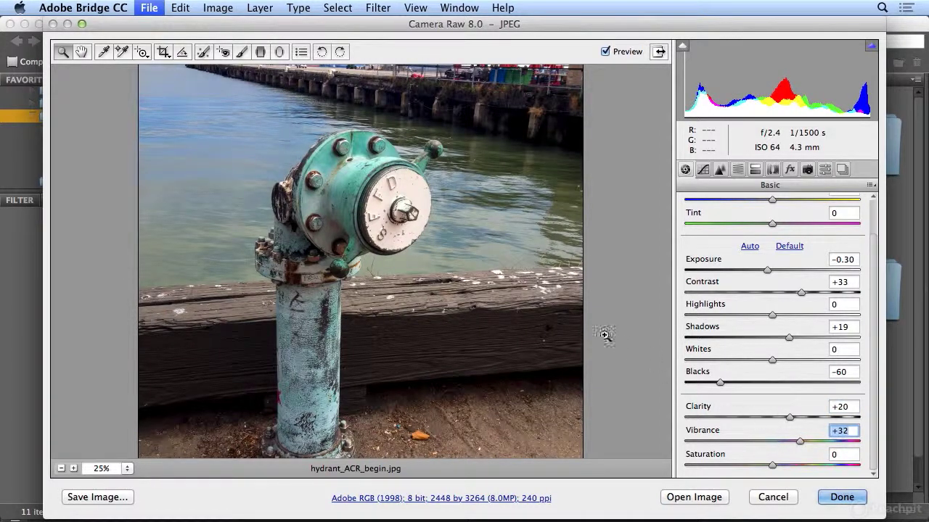
{"action": "scroll", "coordinate": [607, 331], "scroll_direction": "up", "scroll_amount": 3}
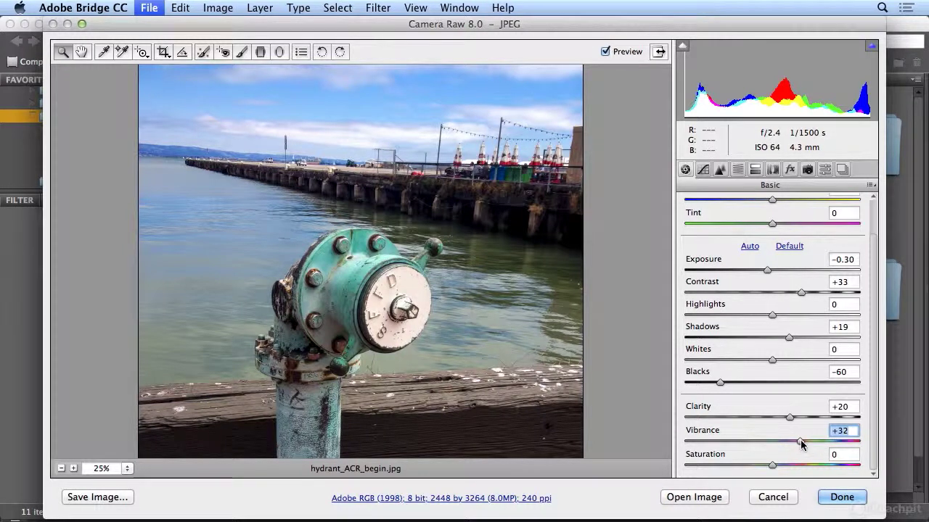
{"action": "double_click", "coordinate": [801, 442]}
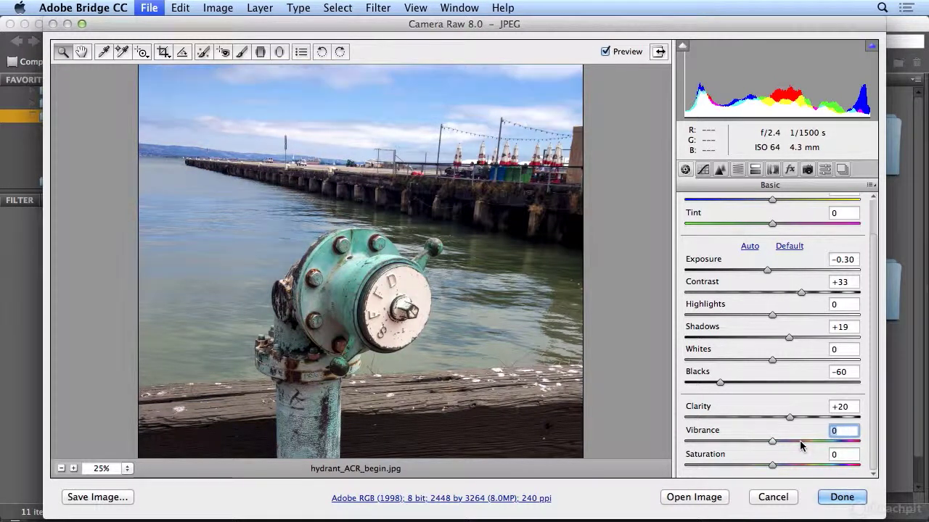
{"action": "left_click_drag", "start_coordinate": [774, 444], "coordinate": [827, 444]}
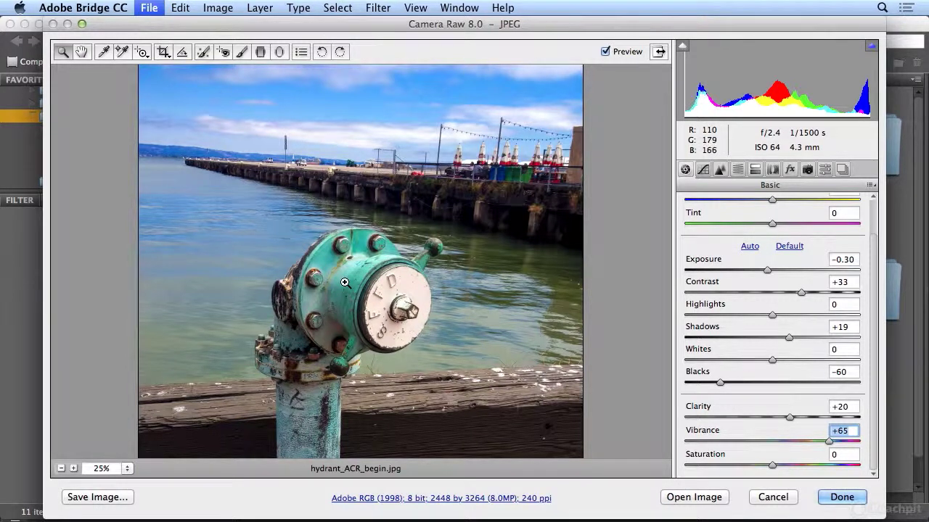
{"action": "left_click_drag", "start_coordinate": [827, 444], "coordinate": [791, 444]}
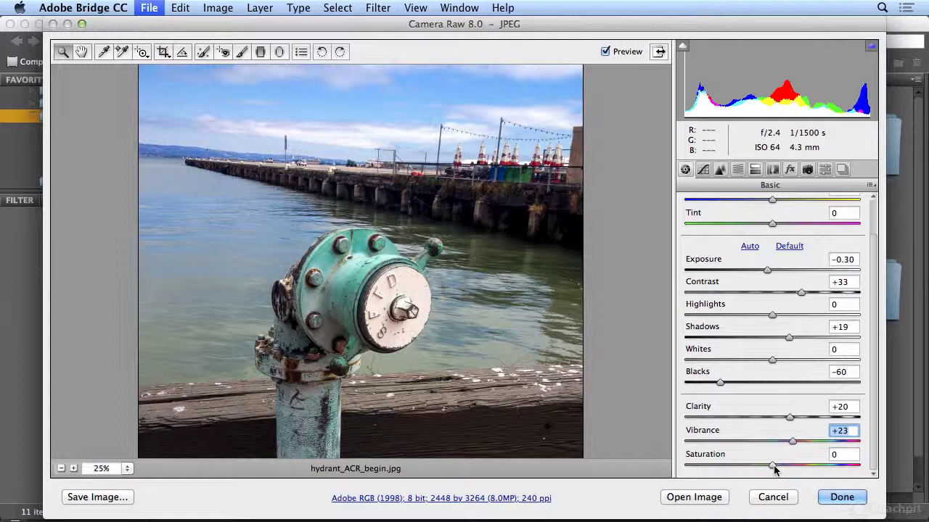
{"action": "mouse_move", "coordinate": [792, 441]}
{"action": "left_mouse_down"}
{"action": "mouse_move", "coordinate": [801, 443]}
{"action": "mouse_move", "coordinate": [782, 440]}
{"action": "mouse_move", "coordinate": [796, 442]}
{"action": "left_mouse_up"}
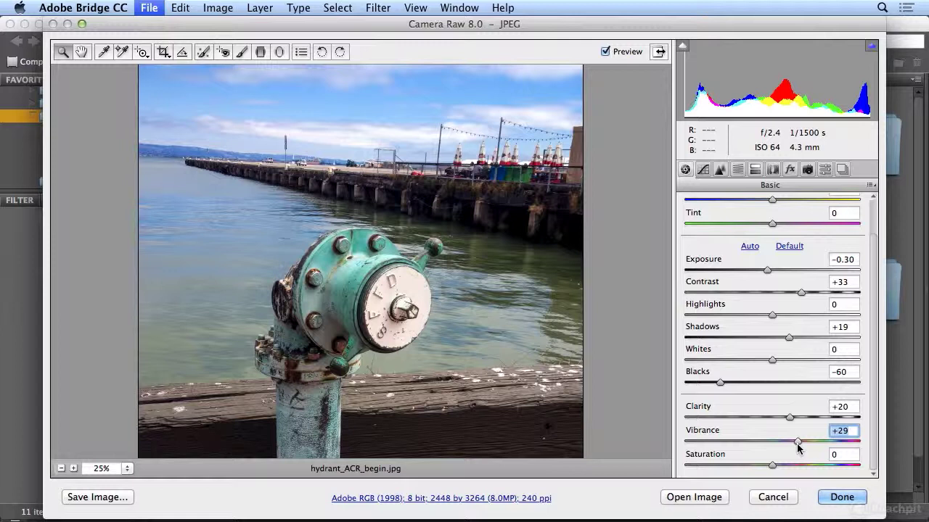
Step: Set Highlights to -8 and Whites to -4 in the Basic panel
{"action": "mouse_move", "coordinate": [772, 317]}
{"action": "left_mouse_down"}
{"action": "mouse_move", "coordinate": [798, 320]}
{"action": "mouse_move", "coordinate": [771, 327]}
{"action": "left_mouse_up"}
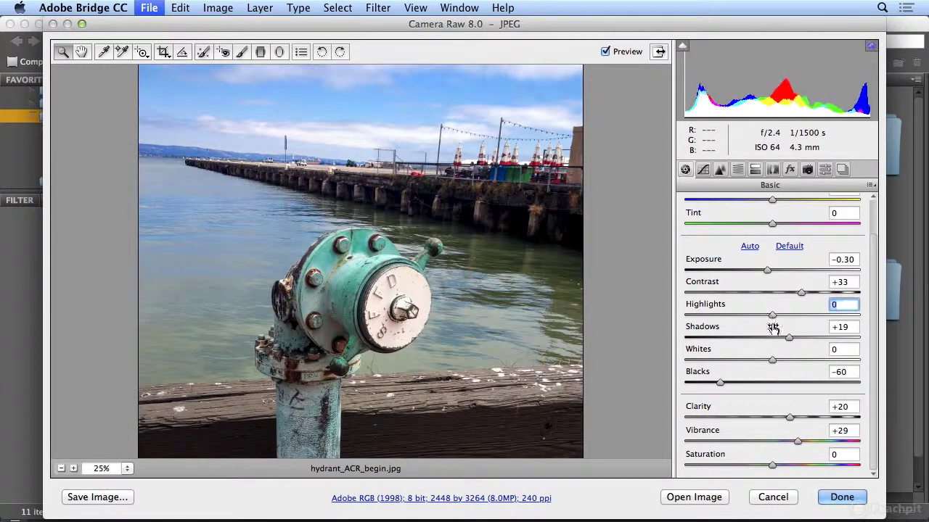
{"action": "mouse_move", "coordinate": [772, 359]}
{"action": "left_mouse_down"}
{"action": "mouse_move", "coordinate": [751, 365]}
{"action": "mouse_move", "coordinate": [802, 359]}
{"action": "mouse_move", "coordinate": [754, 362]}
{"action": "mouse_move", "coordinate": [798, 357]}
{"action": "mouse_move", "coordinate": [771, 363]}
{"action": "left_mouse_up"}
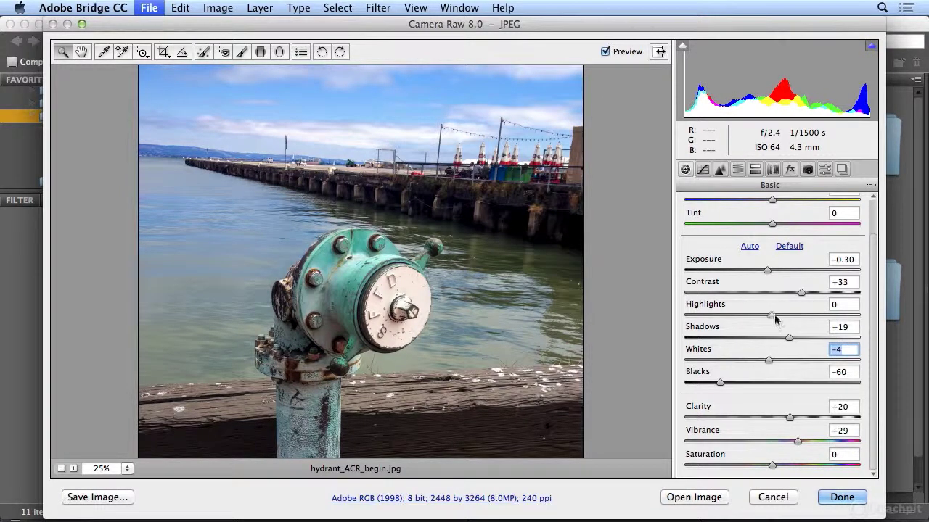
{"action": "mouse_move", "coordinate": [775, 319]}
{"action": "left_mouse_down"}
{"action": "mouse_move", "coordinate": [796, 313]}
{"action": "mouse_move", "coordinate": [765, 319]}
{"action": "left_mouse_up"}
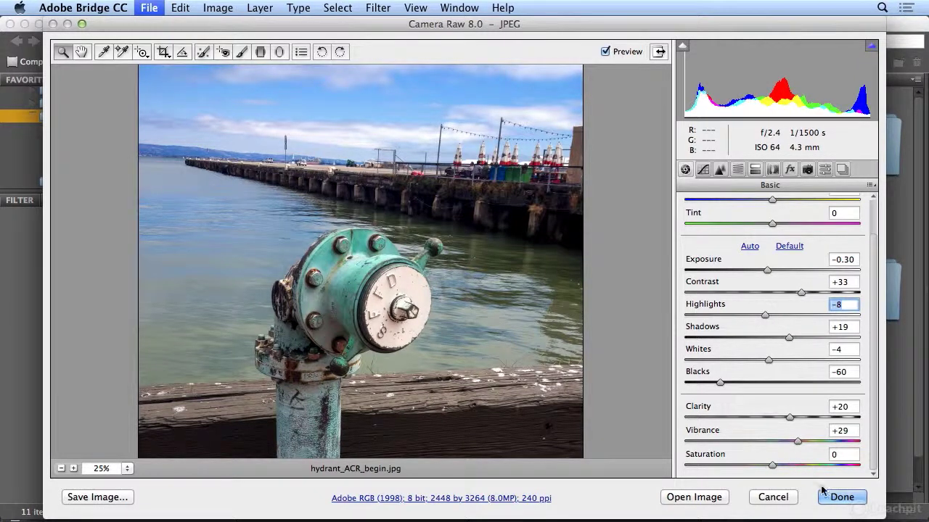
Step: Accept the Camera Raw edits with Done, then open the corrected photo in Photoshop
{"action": "left_click", "coordinate": [841, 497]}
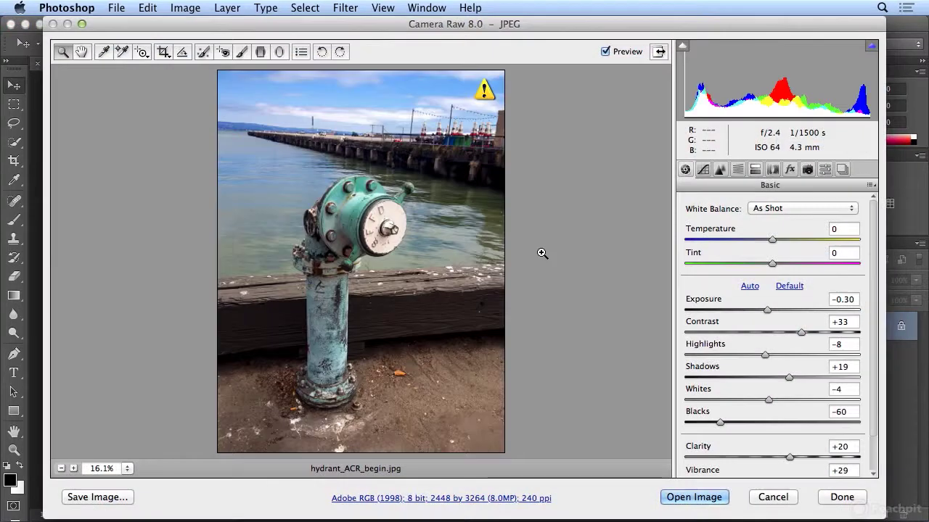
{"action": "left_click", "coordinate": [684, 499]}
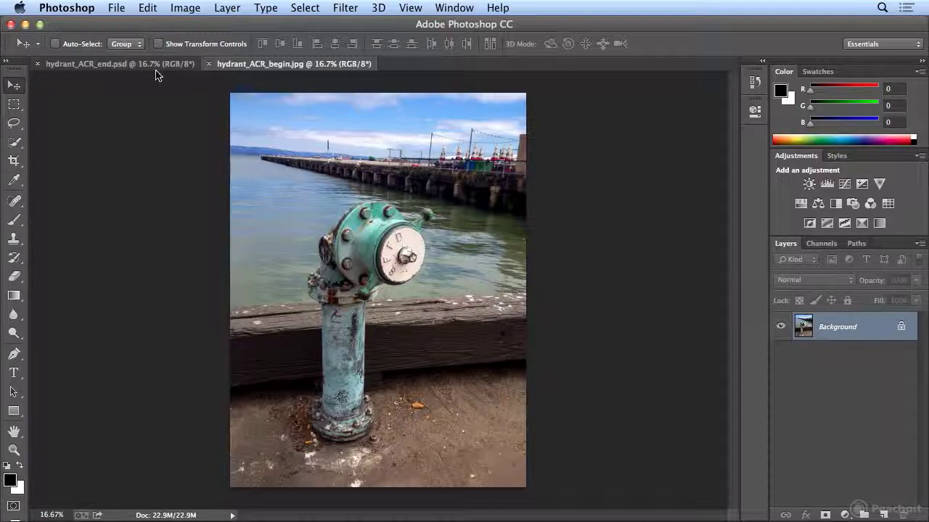
Step: Close the old hydrant_ACR_end.psd and save the corrected photo as hydrant_ACR_end.psd
{"action": "left_click", "coordinate": [37, 64]}
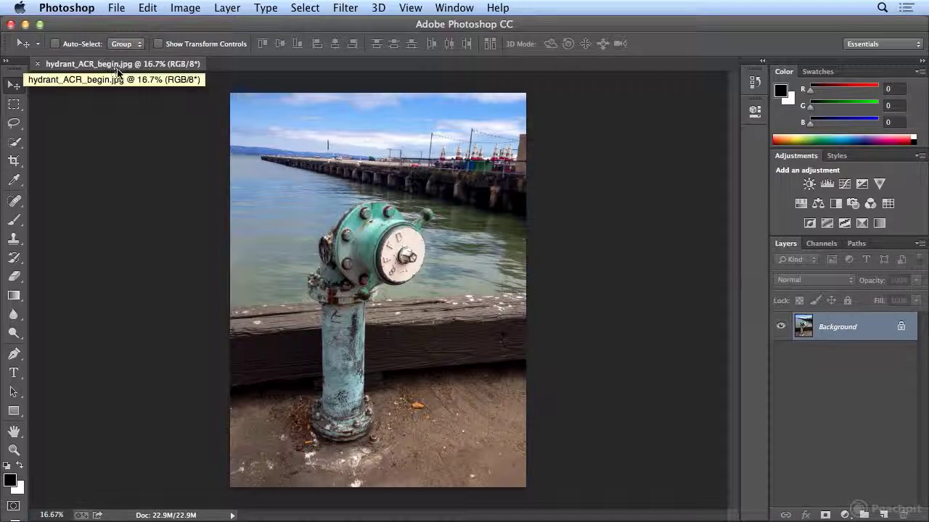
{"action": "left_click", "coordinate": [105, 6]}
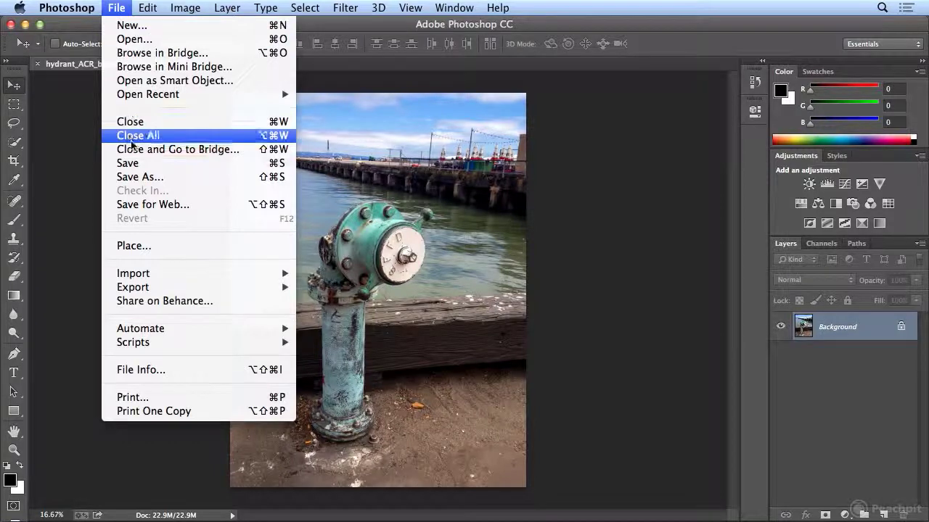
{"action": "left_click", "coordinate": [141, 177]}
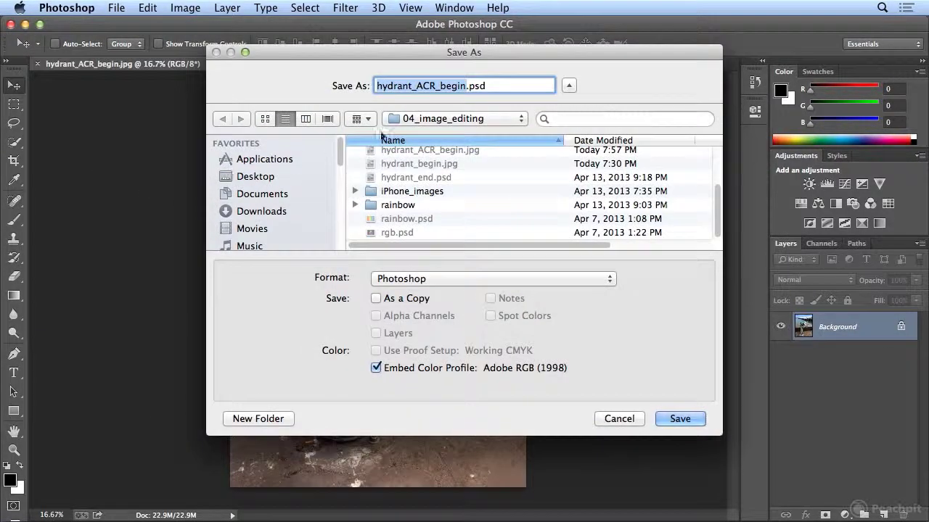
{"action": "key", "text": "Right"}
{"action": "key", "text": "BackSpace"}
{"action": "key", "text": "BackSpace"}
{"action": "key", "text": "BackSpace"}
{"action": "key", "text": "BackSpace"}
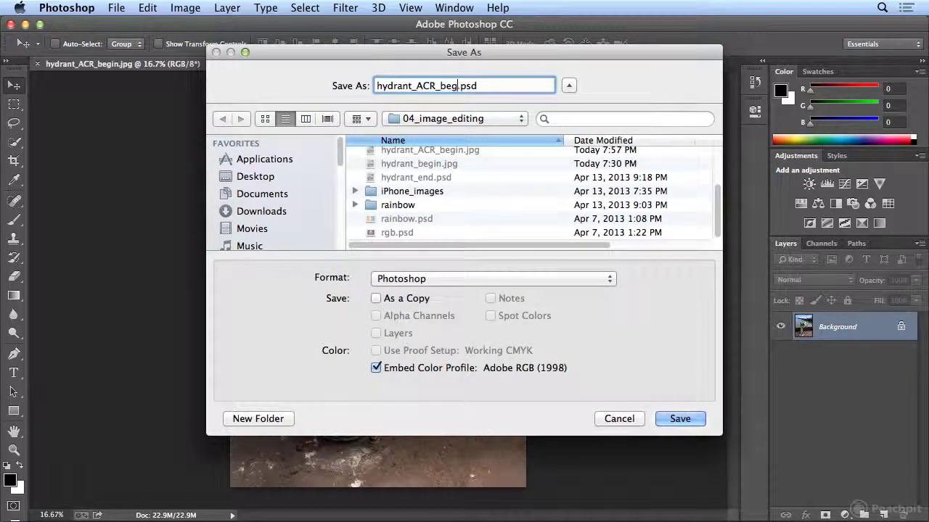
{"action": "key", "text": "BackSpace"}
{"action": "type", "text": "end"}
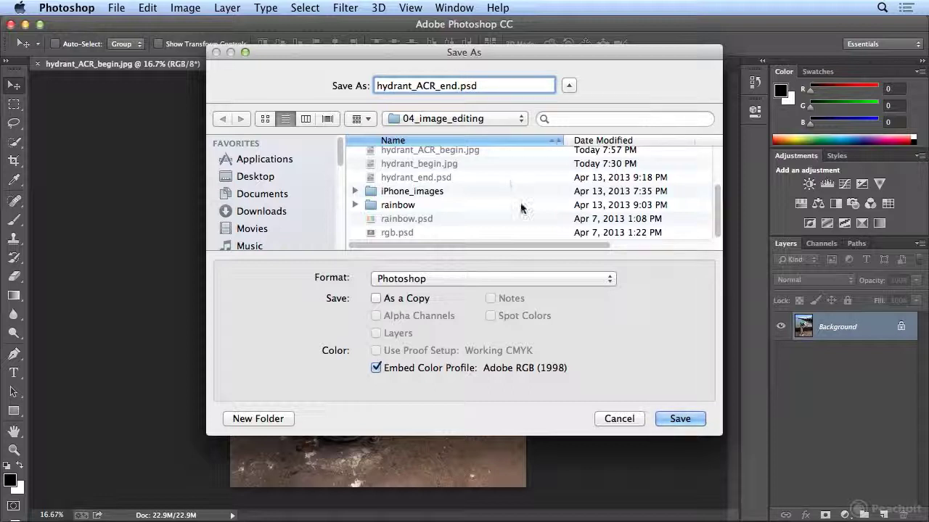
{"action": "left_click", "coordinate": [675, 419]}
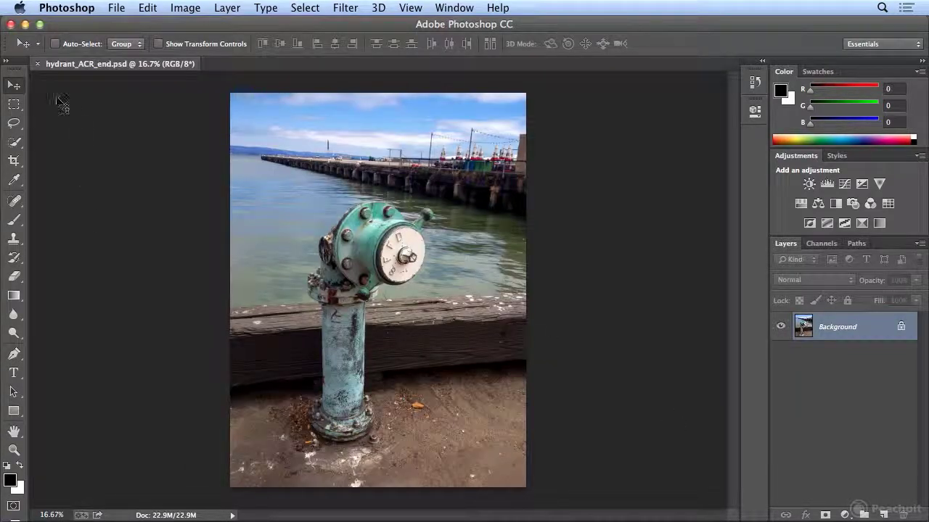
Step: Close the saved document and return to Bridge with File > Browse in Bridge
{"action": "left_click", "coordinate": [38, 64]}
{"action": "left_click", "coordinate": [116, 8]}
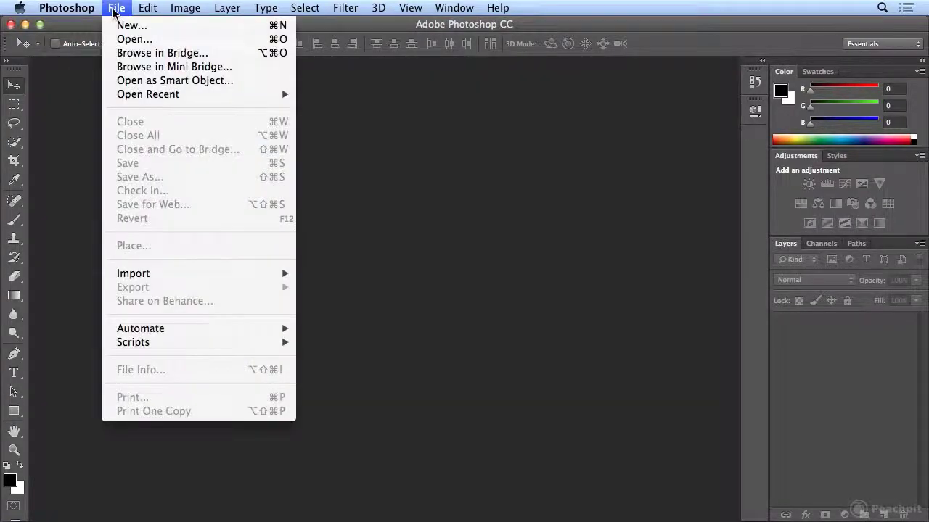
{"action": "left_click", "coordinate": [123, 53]}
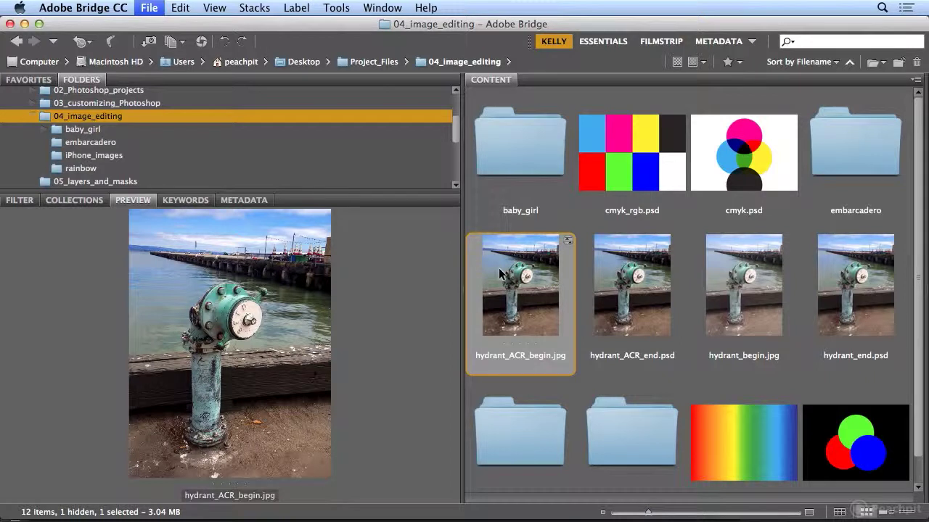
Step: Compare previews of hydrant_begin.jpg, hydrant_ACR_end.psd and hydrant_end.psd
{"action": "left_click", "coordinate": [770, 307]}
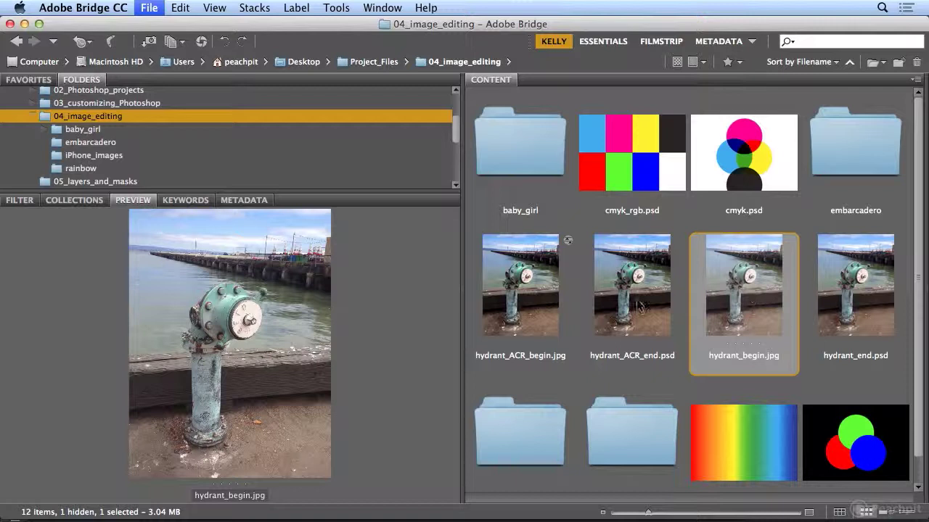
{"action": "left_click", "coordinate": [639, 304]}
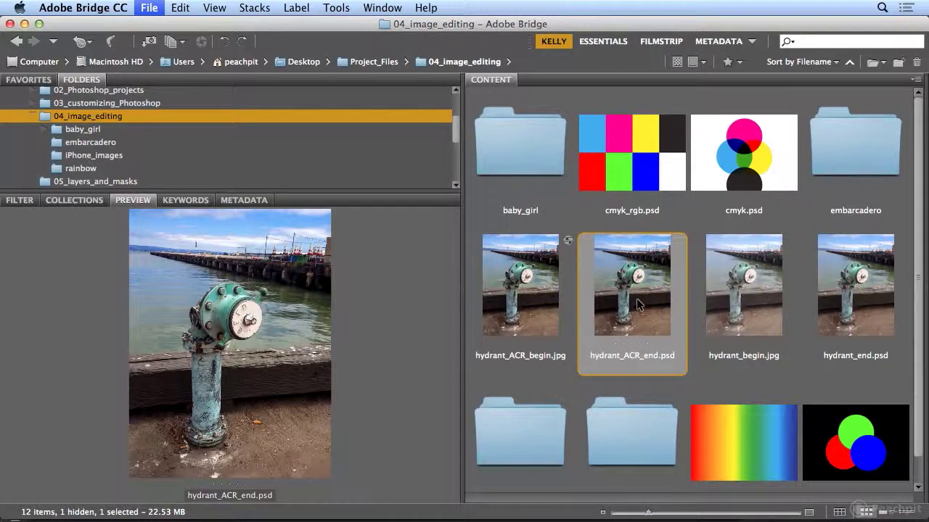
{"action": "left_click", "coordinate": [849, 326]}
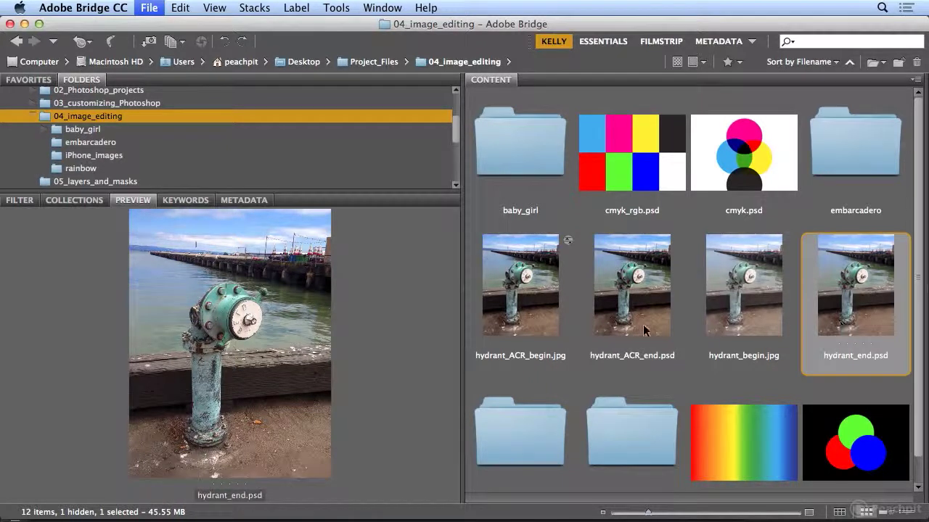
{"action": "left_click", "coordinate": [643, 330]}
{"action": "left_click", "coordinate": [839, 319]}
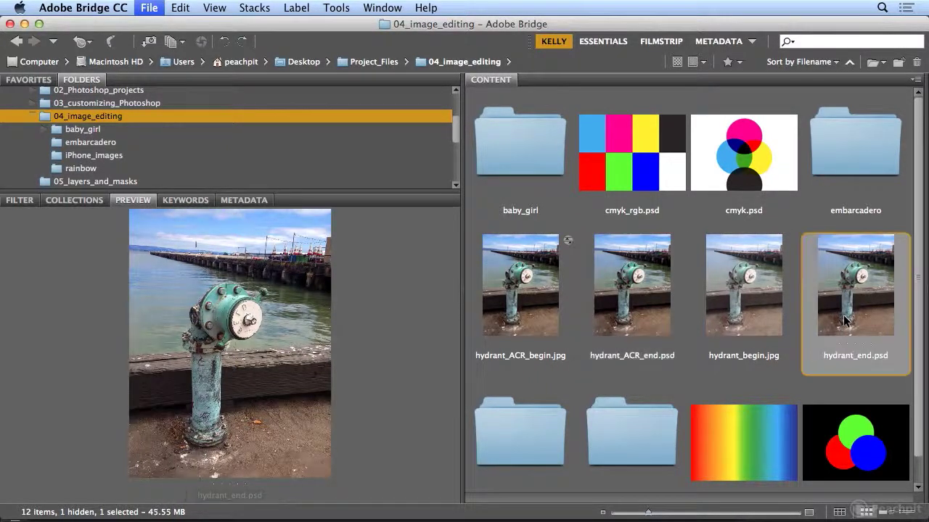
{"action": "left_click", "coordinate": [623, 330]}
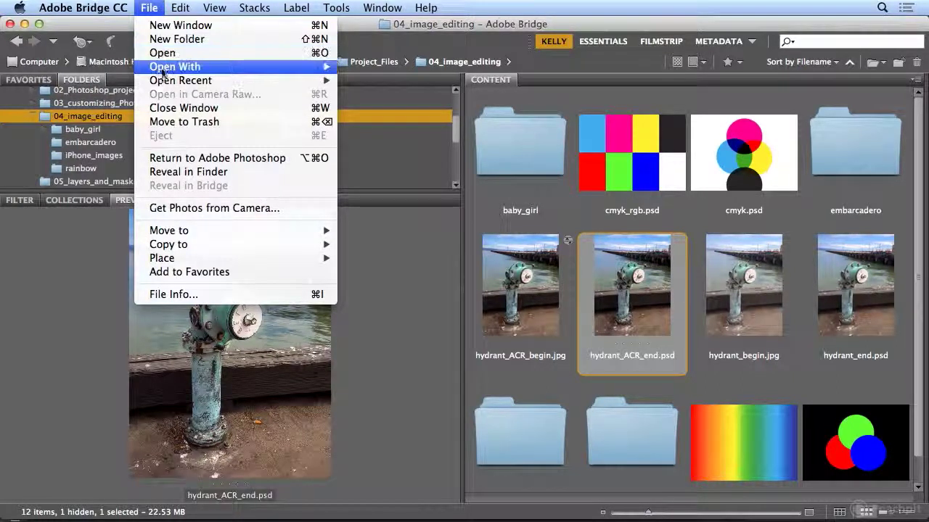
{"action": "mouse_move", "coordinate": [164, 85]}
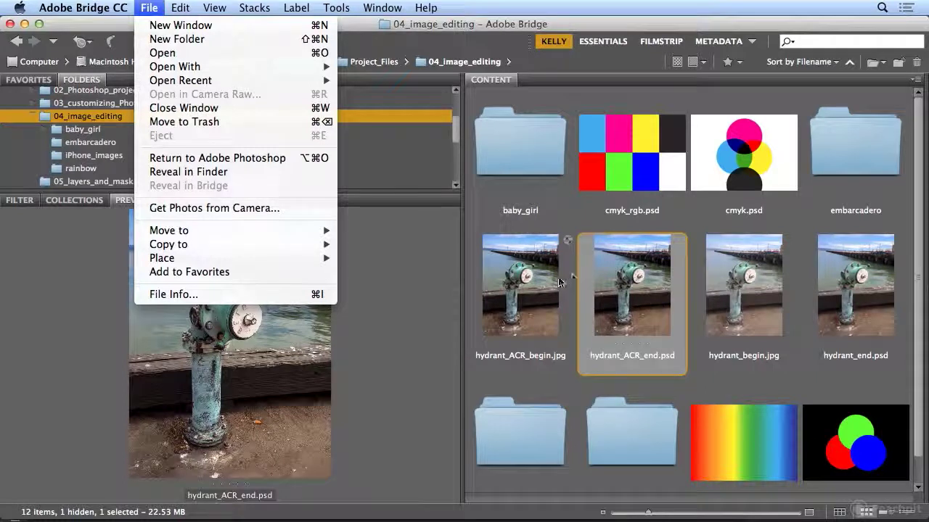
{"action": "key", "text": "Escape"}
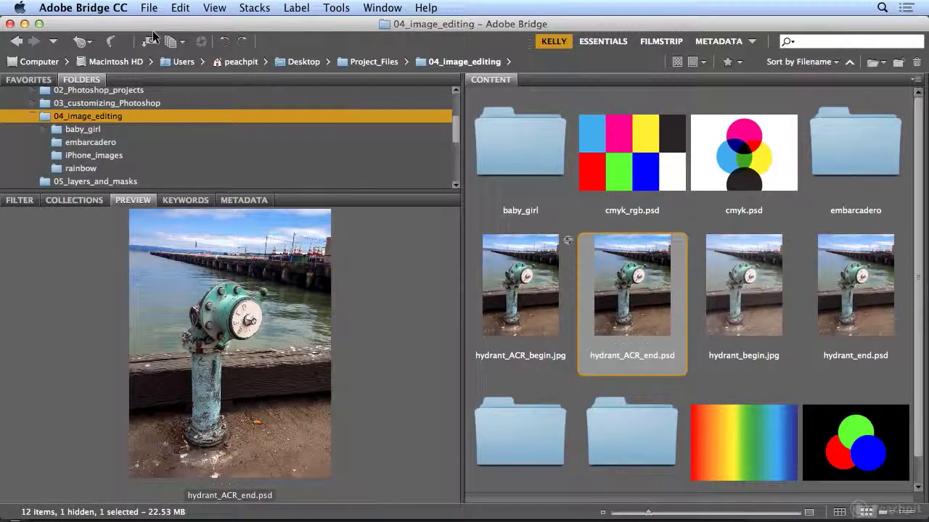